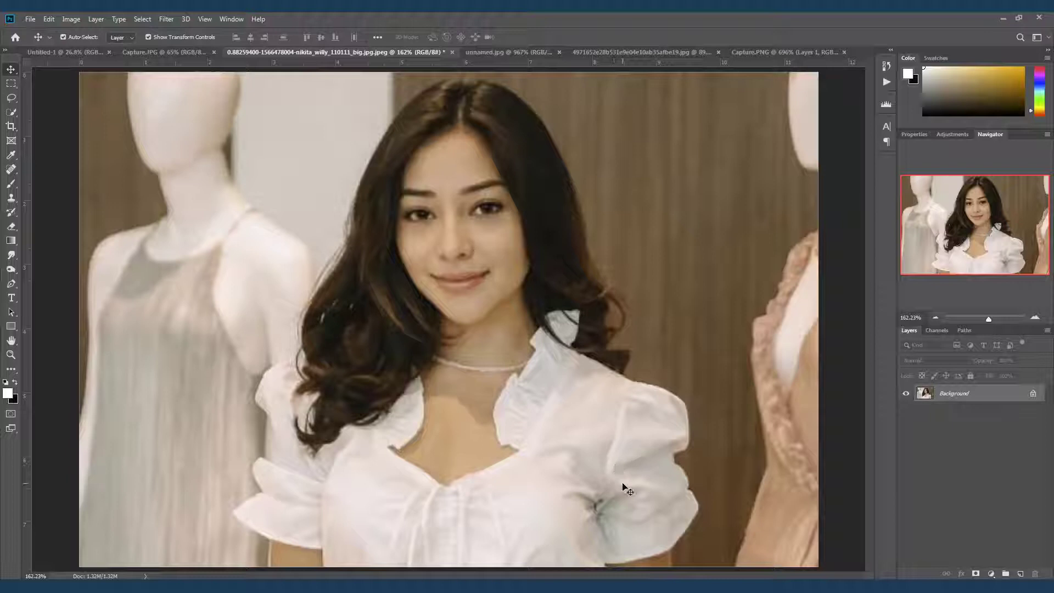
With the Pen tool, start a path below the photo's bottom edge and trace up the outer edge of the blouse's lower sleeve cuff
scroll(581, 448, up, 2)
scroll(574, 419, up, 3)
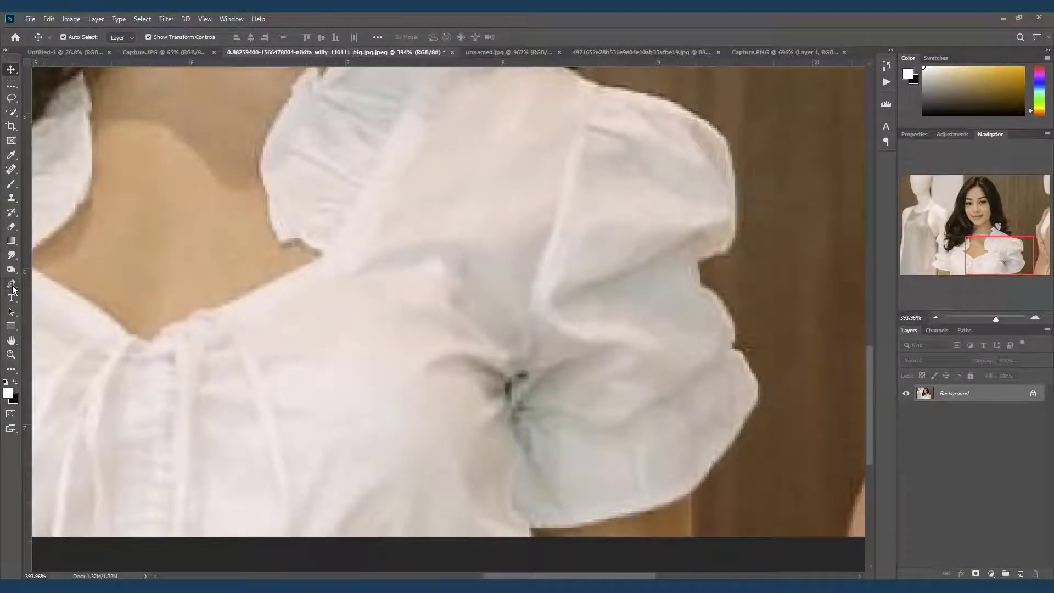
click(12, 286)
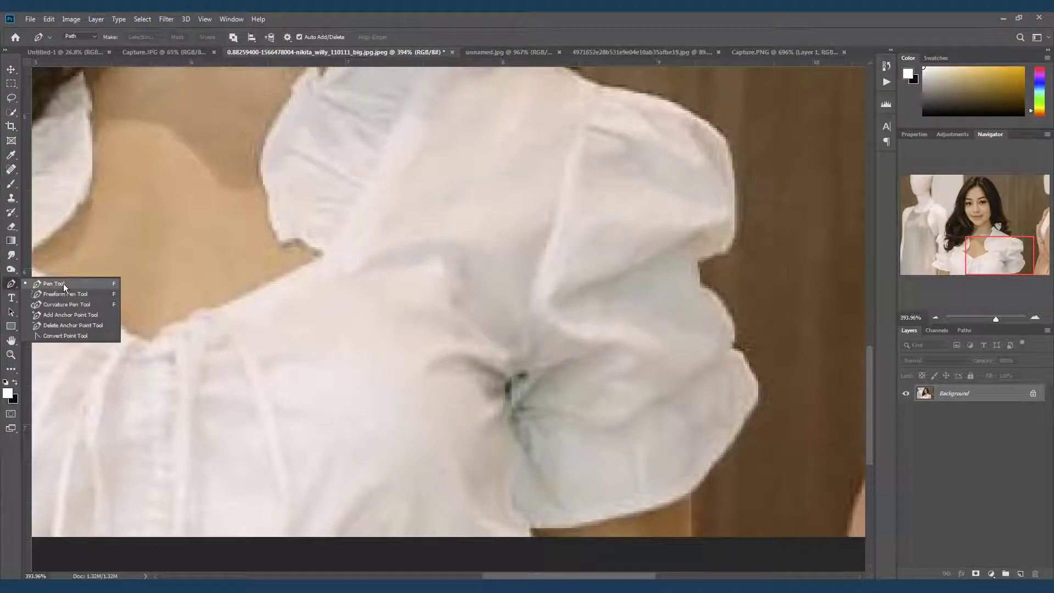
click(63, 287)
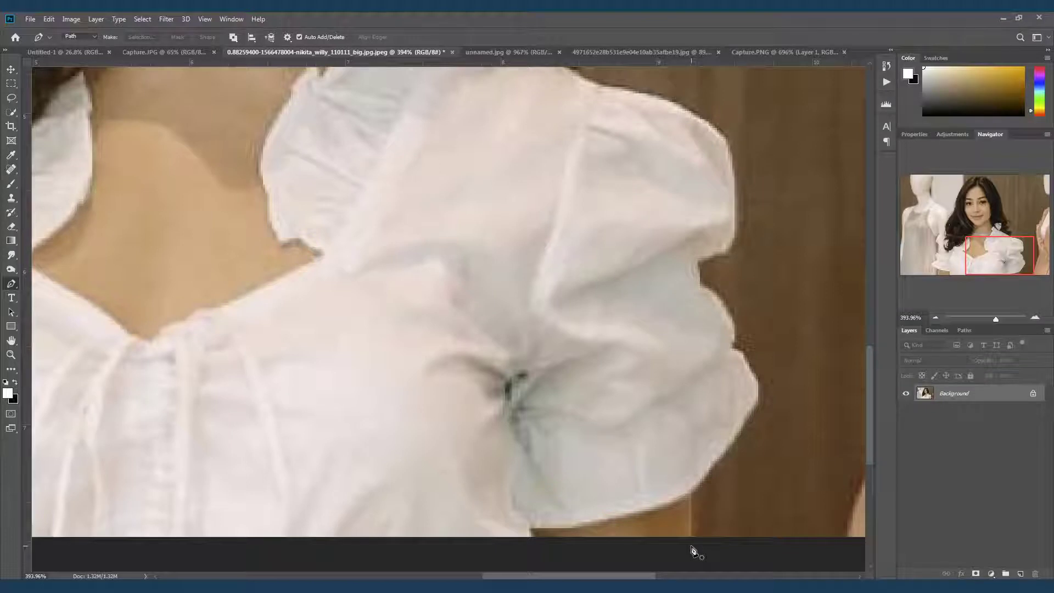
scroll(725, 513, up, 3)
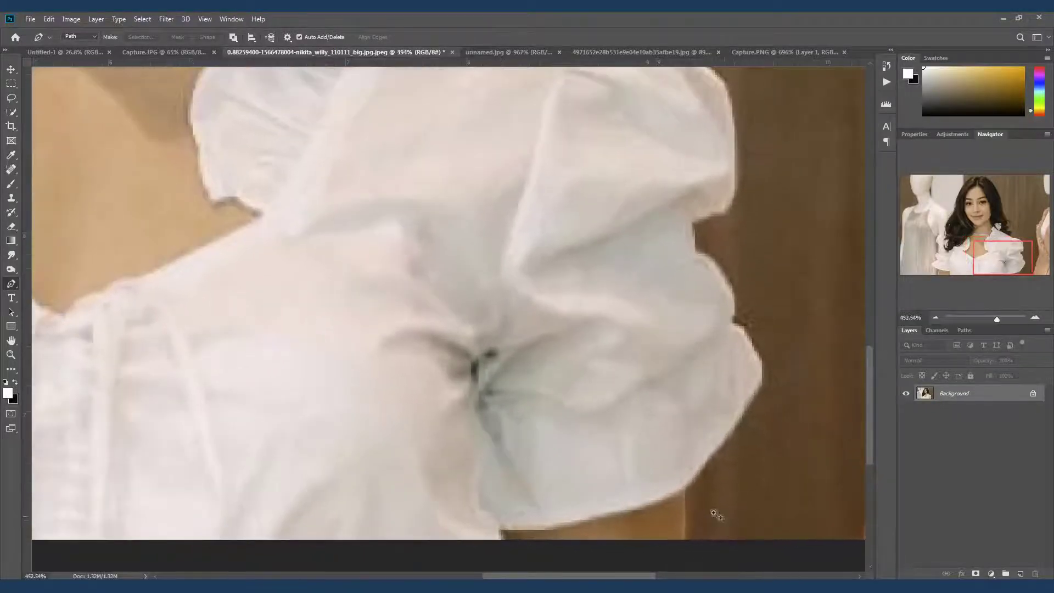
drag(676, 493, 626, 357)
scroll(606, 336, up, 2)
drag(670, 279, 657, 346)
click(634, 496)
click(633, 431)
drag(689, 357, 703, 334)
drag(714, 294, 707, 264)
click(697, 251)
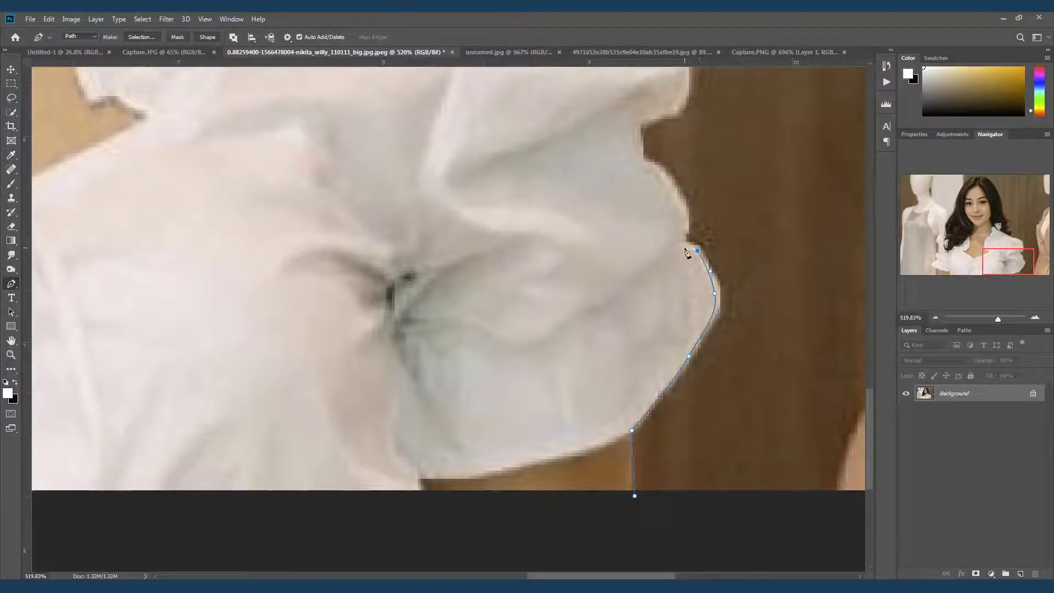
Continue the path around the sleeve's folds and over the puffed upper sleeve to the top of the shoulder
click(686, 217)
click(680, 197)
click(644, 162)
click(641, 125)
drag(714, 108, 710, 279)
drag(678, 195, 640, 113)
drag(592, 89, 559, 82)
Extend the path to where the shoulder meets the dark hair, redoing the misplaced anchor as a curve that fits the edge
drag(519, 118, 598, 271)
drag(579, 219, 549, 191)
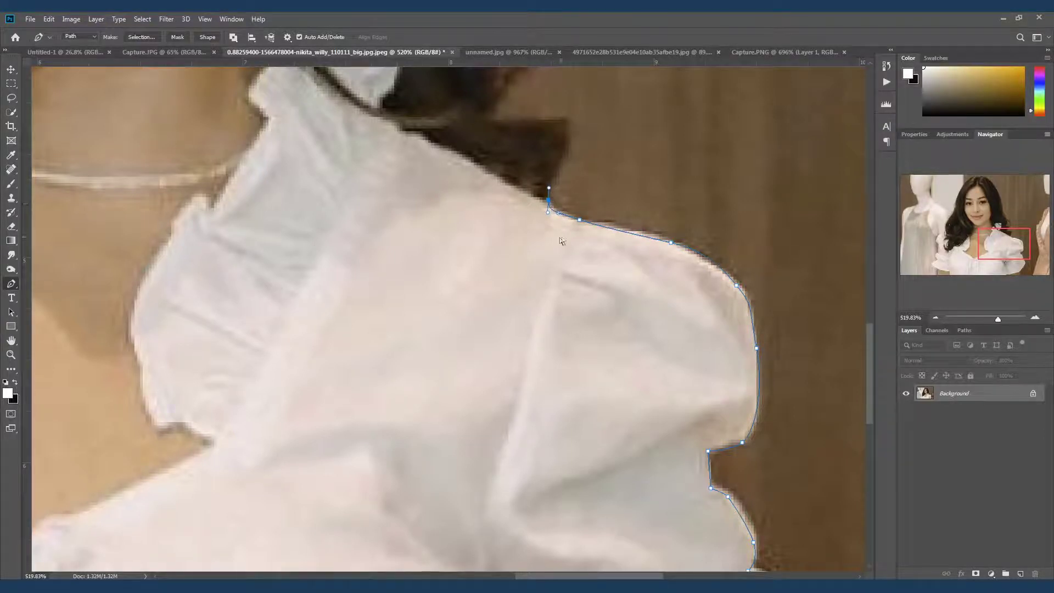
scroll(546, 254, up, 4)
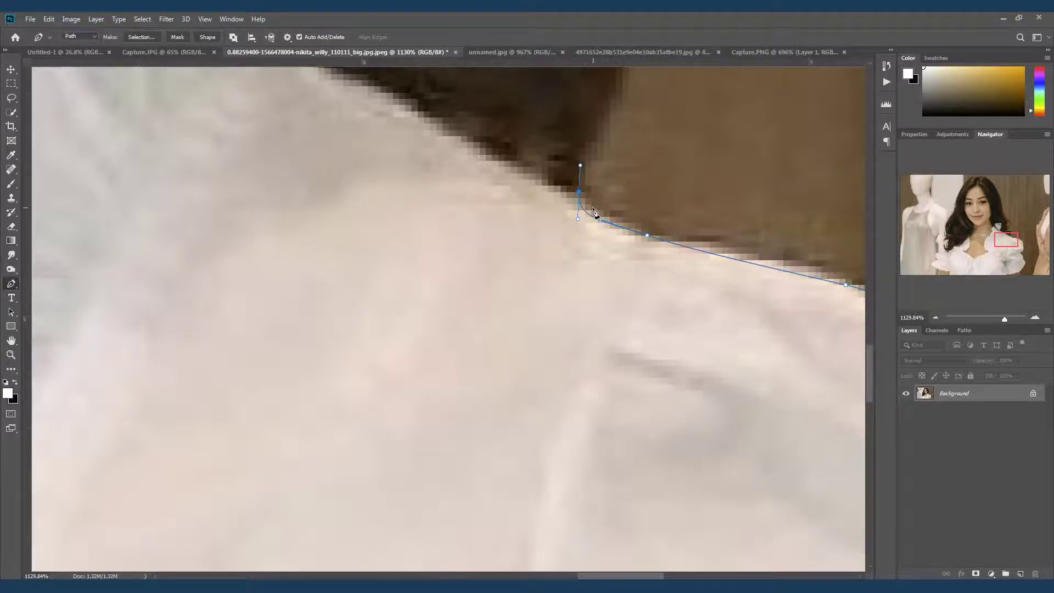
key(ctrl+z)
drag(566, 185, 553, 165)
key(ctrl+space)
drag(572, 180, 568, 208)
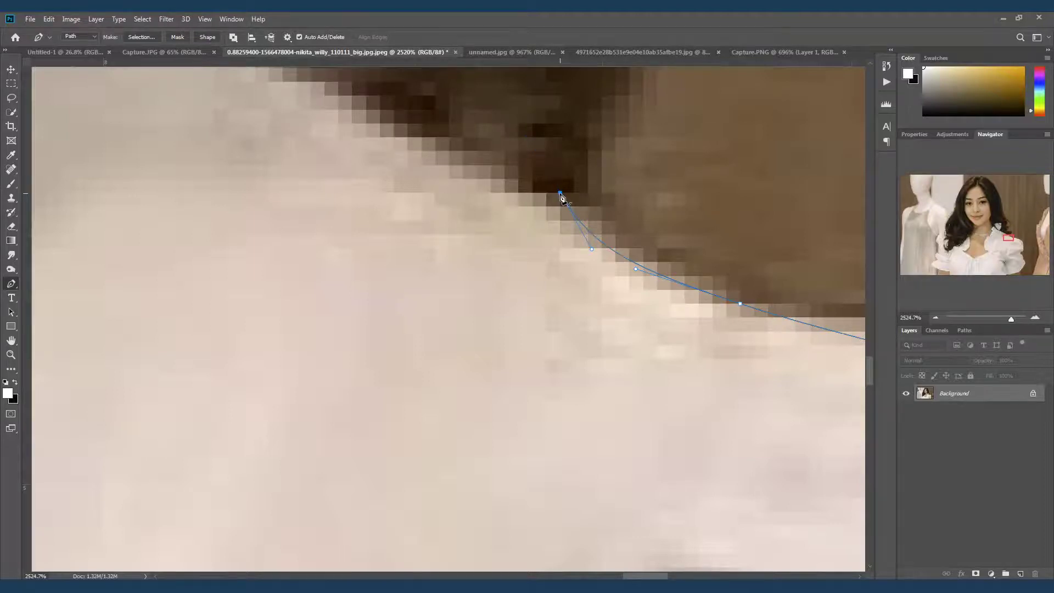
Trace the path up the outer edge of the dark hair section above the shoulder to its upper corner
drag(580, 129, 527, 281)
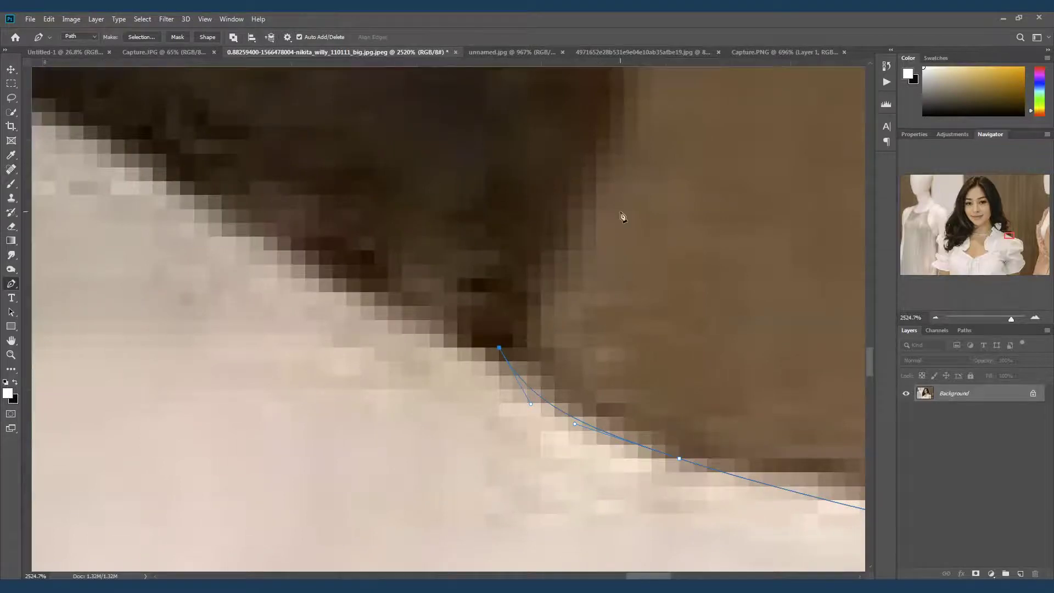
drag(628, 255, 603, 252)
drag(616, 184, 572, 240)
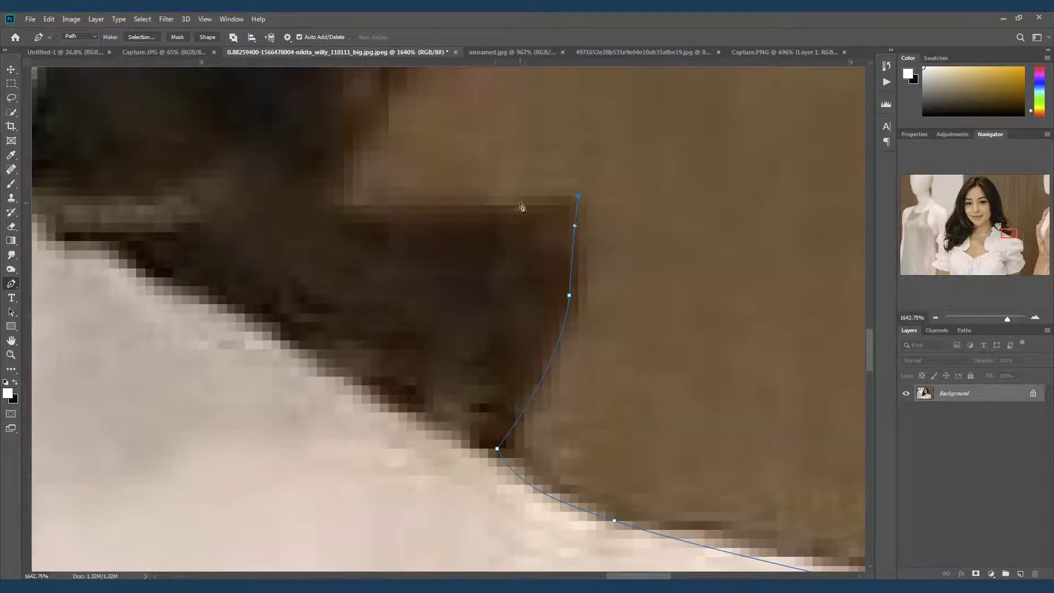
Carry the path across the top of the dark hair section, down through the blouse and along below the photo's bottom edge
ctrl+click(466, 440)
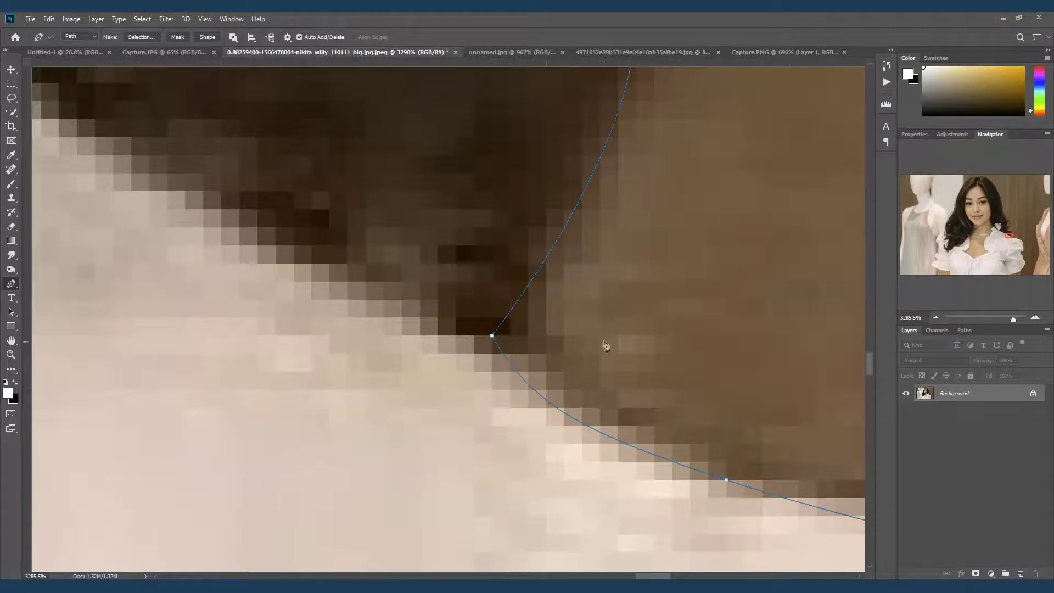
drag(598, 358, 547, 371)
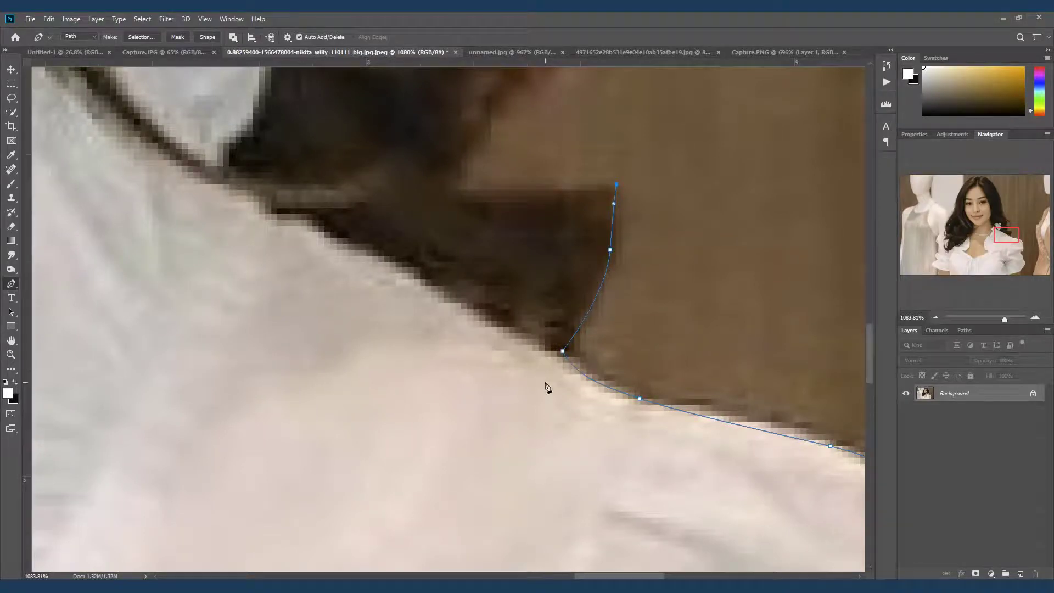
scroll(538, 399, down, 3)
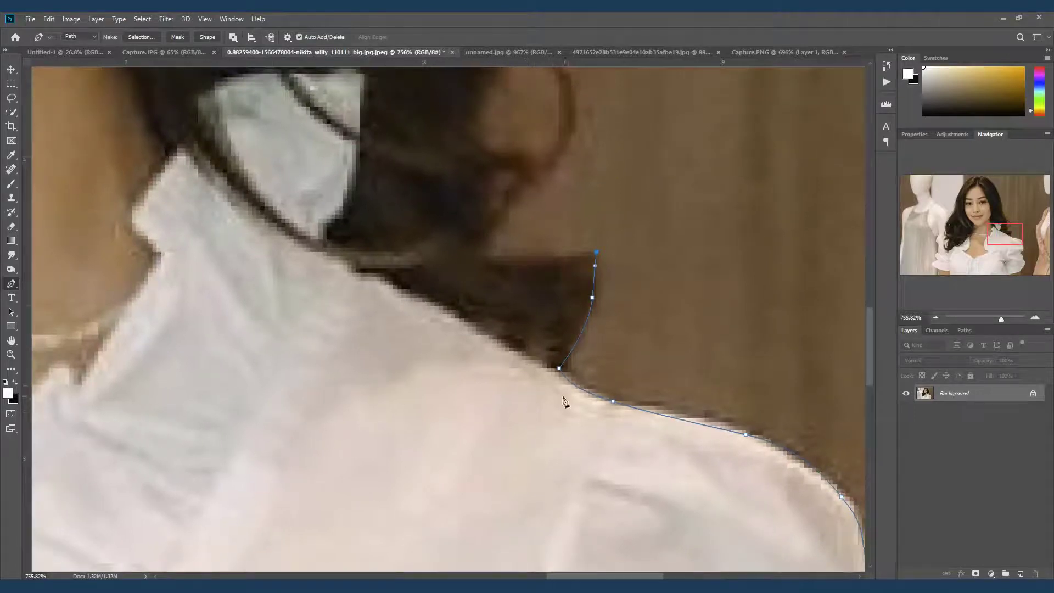
scroll(564, 401, up, 3)
scroll(577, 431, down, 4)
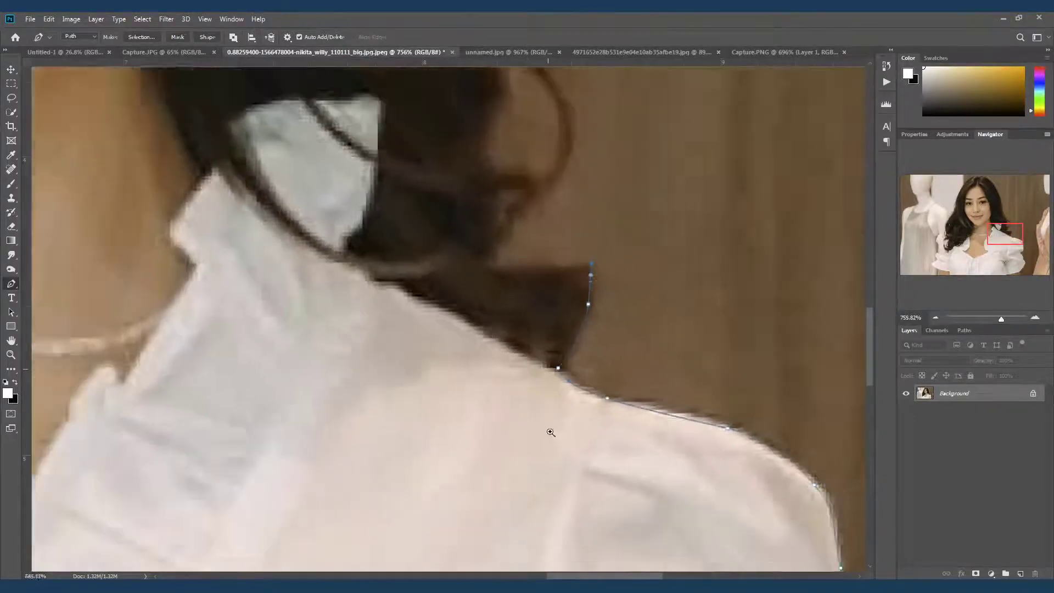
scroll(551, 432, down, 2)
click(472, 294)
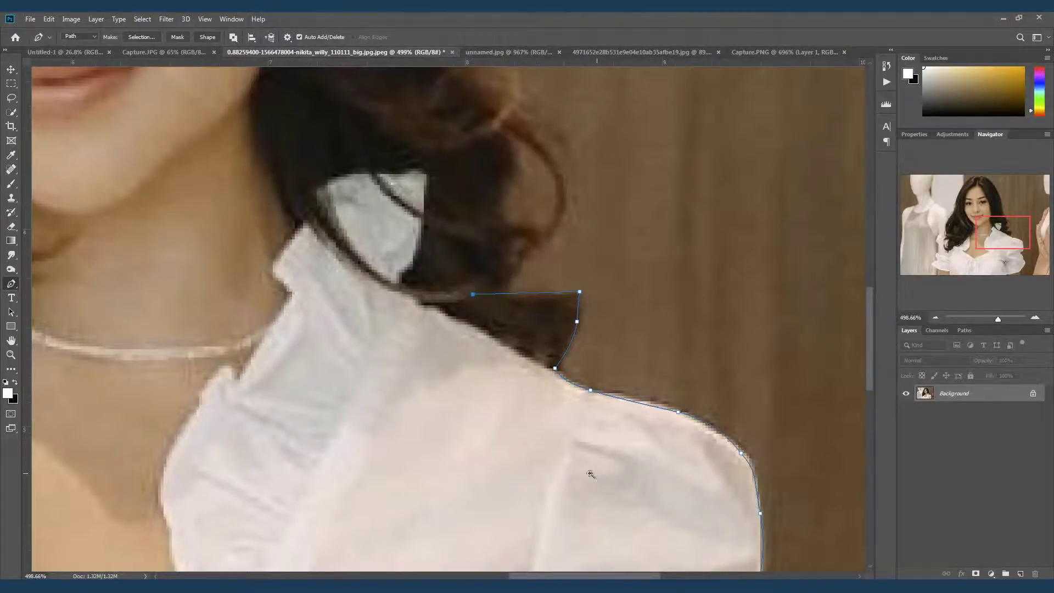
scroll(595, 474, down, 3)
drag(565, 483, 520, 324)
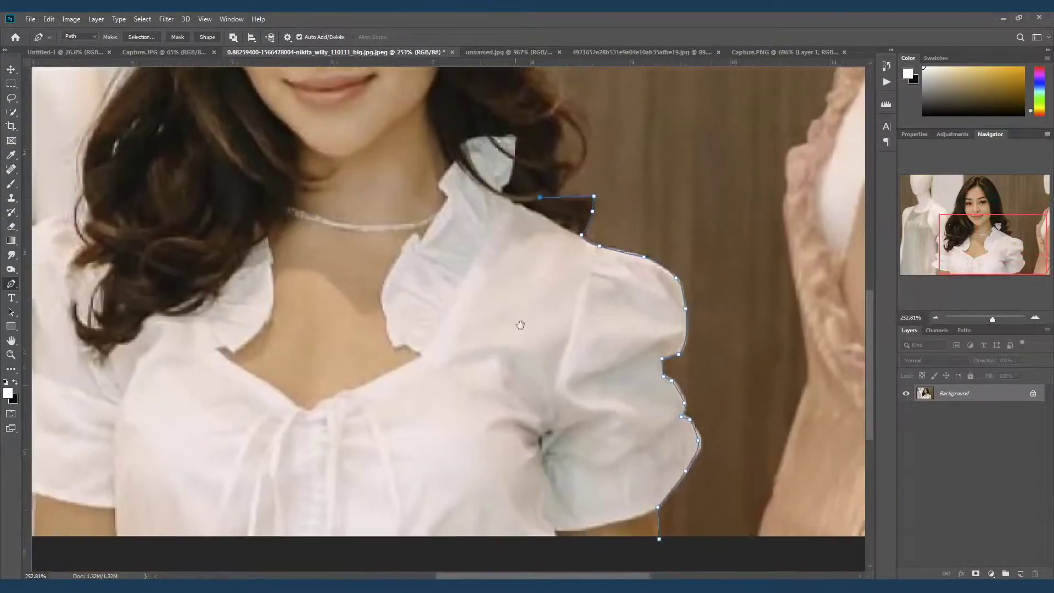
click(501, 552)
click(653, 557)
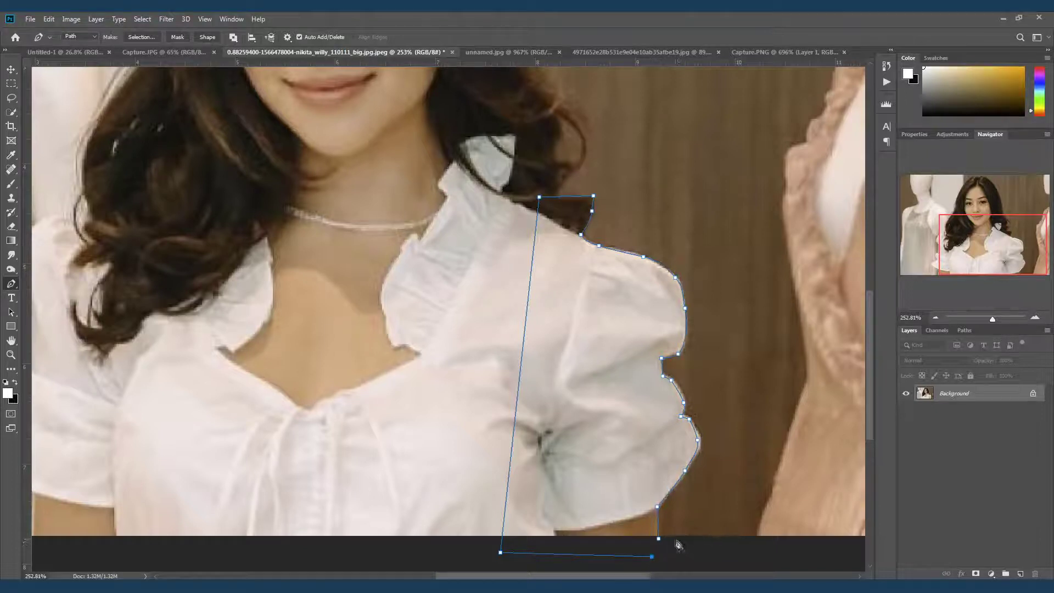
Close the sleeve path at its starting anchor and convert it into a selection
drag(670, 498, 649, 384)
drag(679, 438, 701, 463)
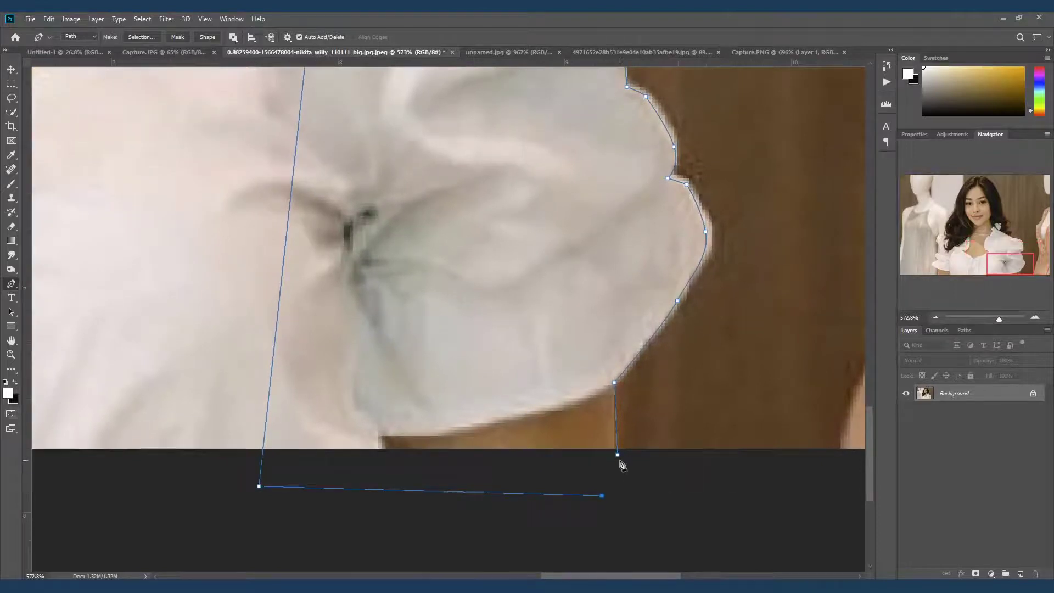
drag(645, 480, 678, 503)
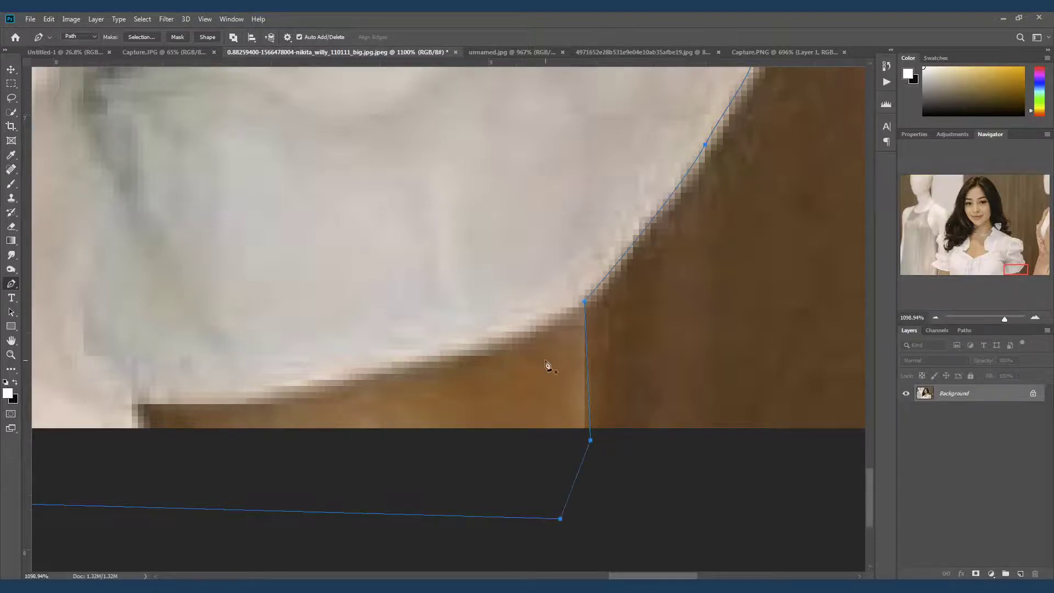
scroll(550, 349, down, 5)
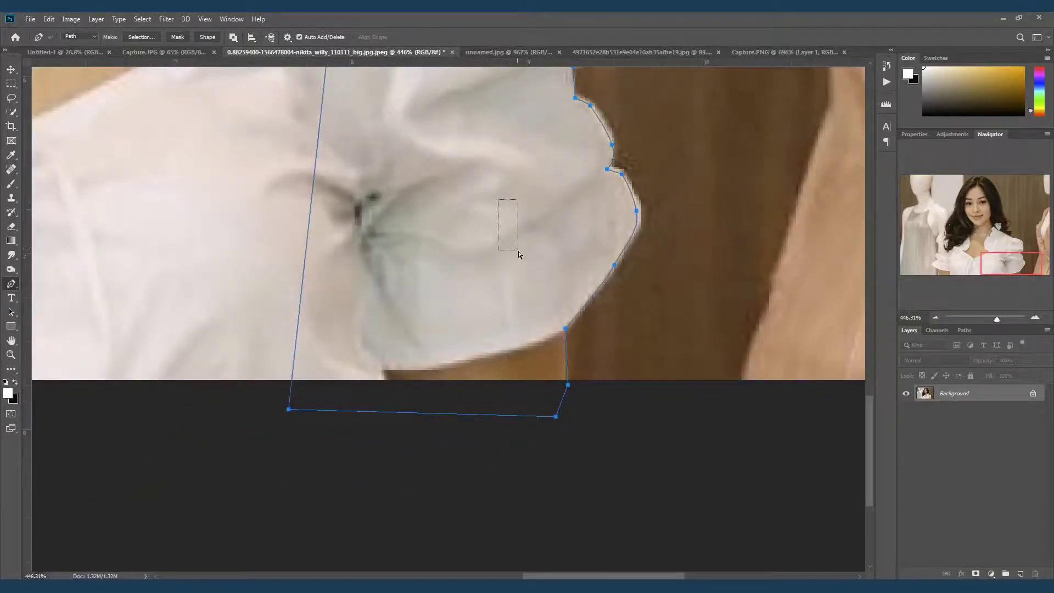
scroll(566, 331, down, 3)
scroll(567, 331, down, 2)
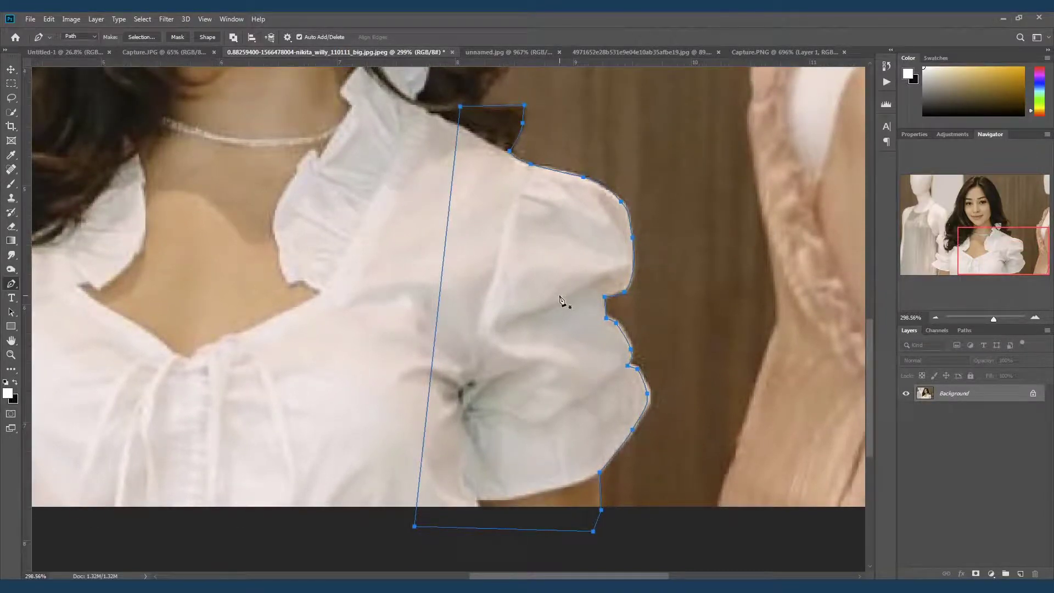
key(ctrl+Return)
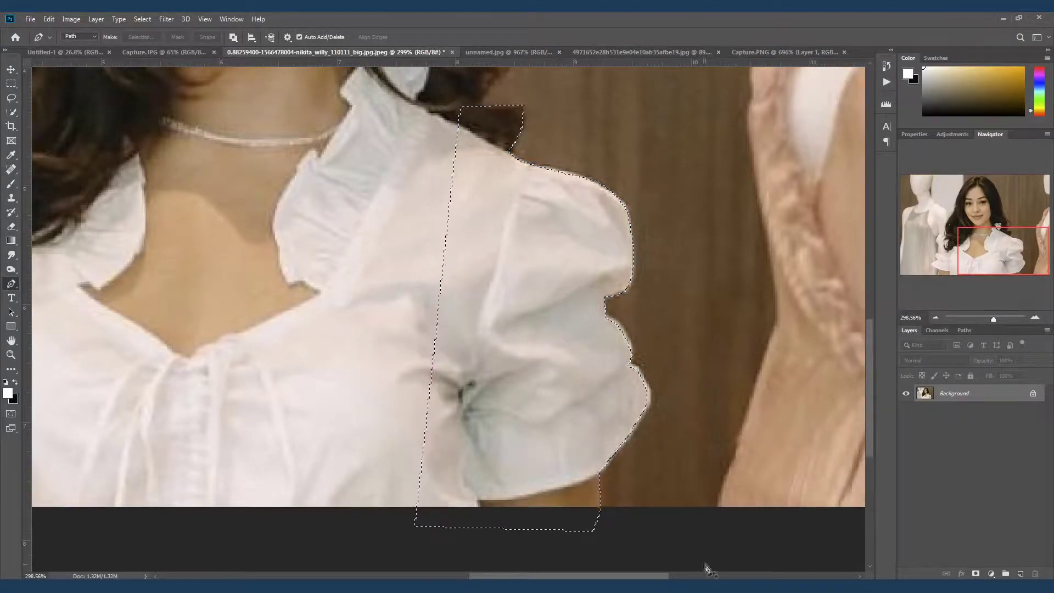
Try a Hue/Saturation adjustment of hue +17 and saturation +10 on the selected sleeve, and cancel it
scroll(607, 501, up, 5)
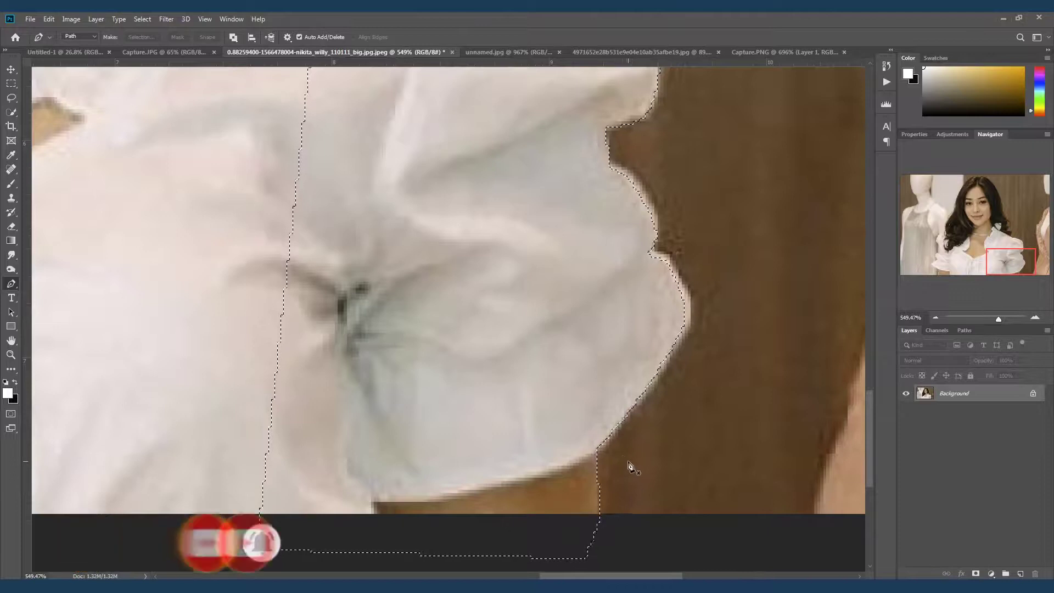
scroll(665, 473, down, 2)
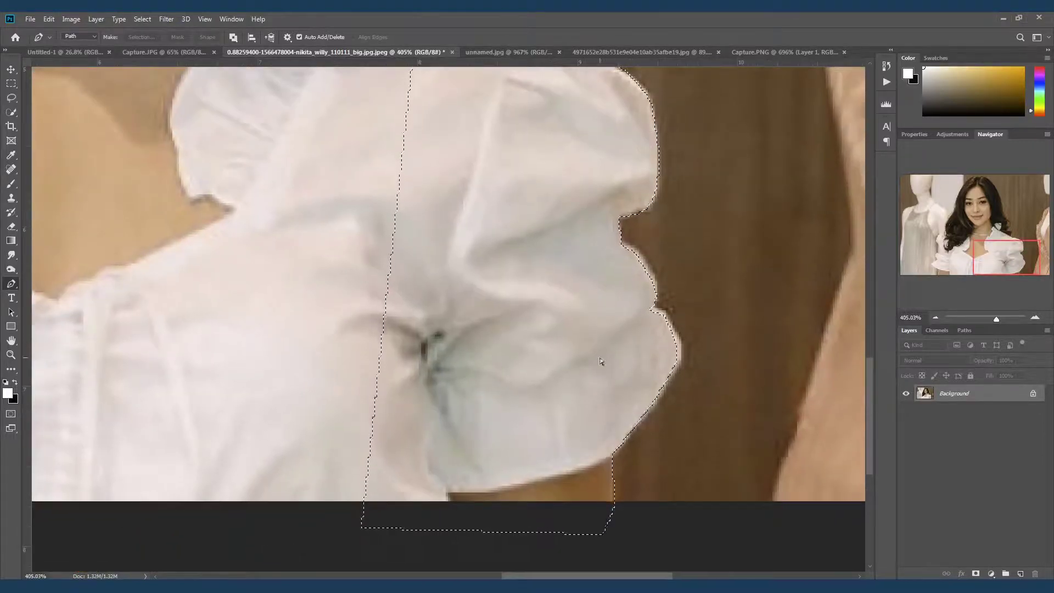
scroll(600, 358, down, 2)
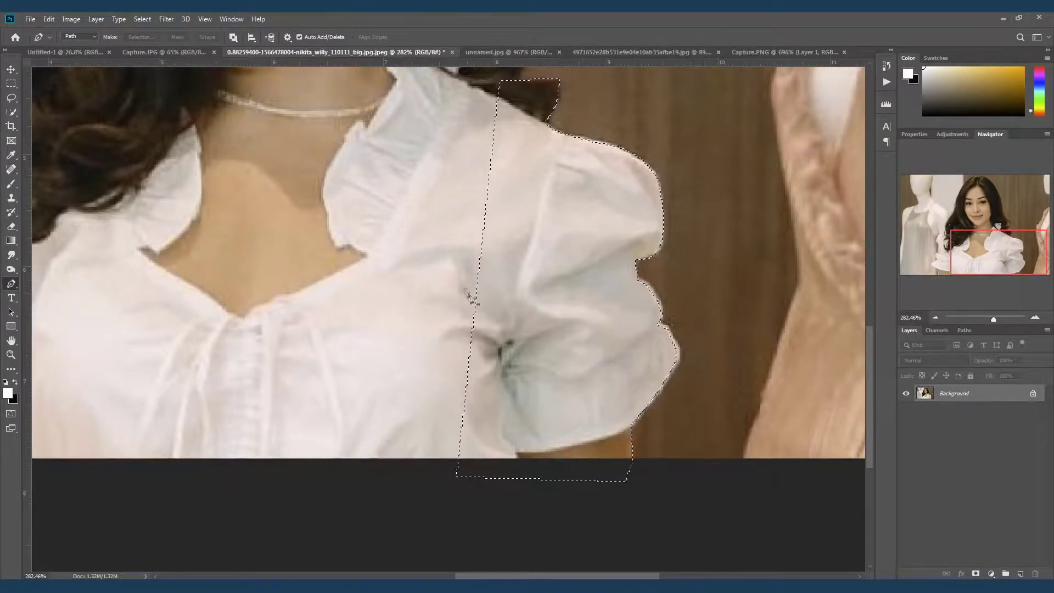
key(ctrl+u)
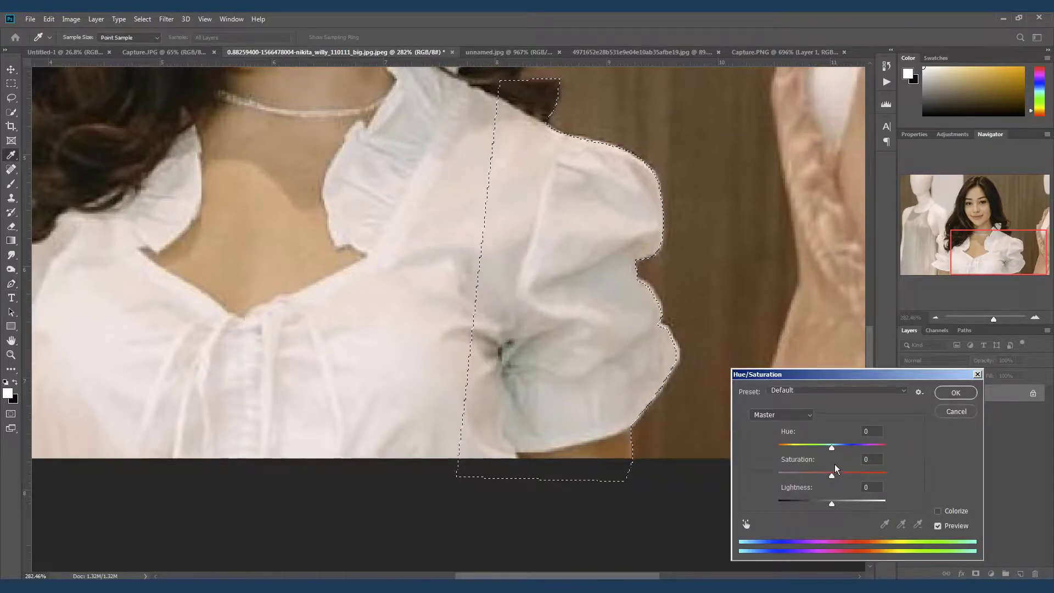
drag(832, 447, 867, 453)
drag(831, 459, 816, 506)
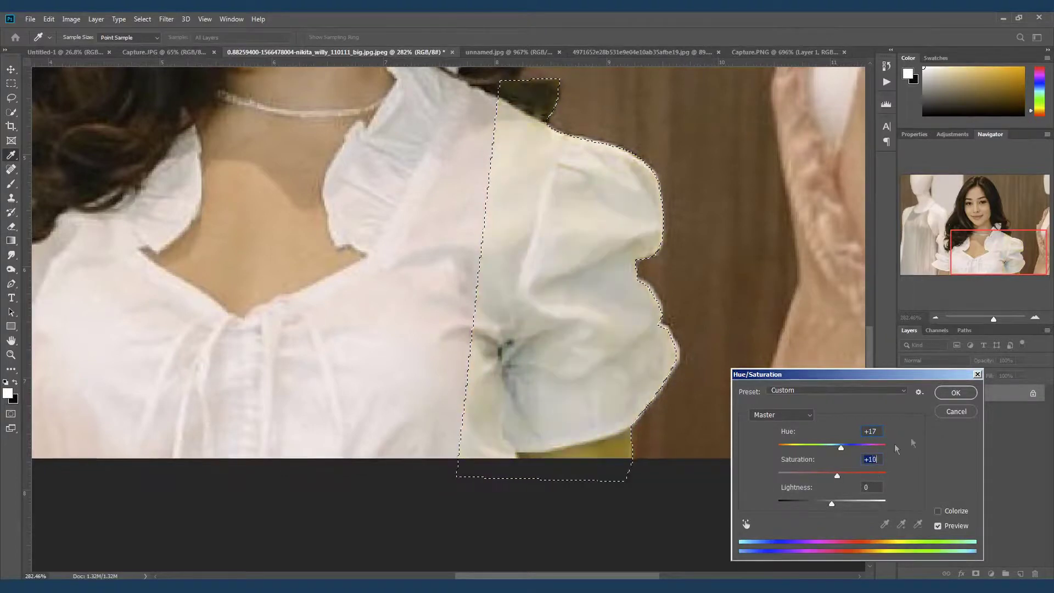
click(957, 411)
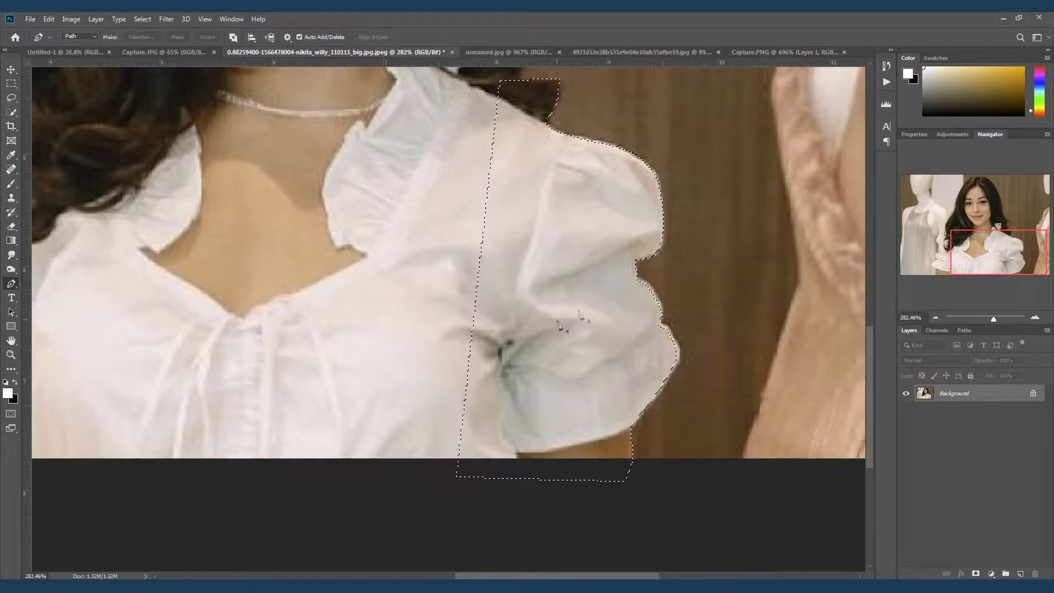
Try separating the selected sleeve onto a new layer, previewed with the Background hidden, and undo the layer
click(98, 19)
mouse_move(108, 32)
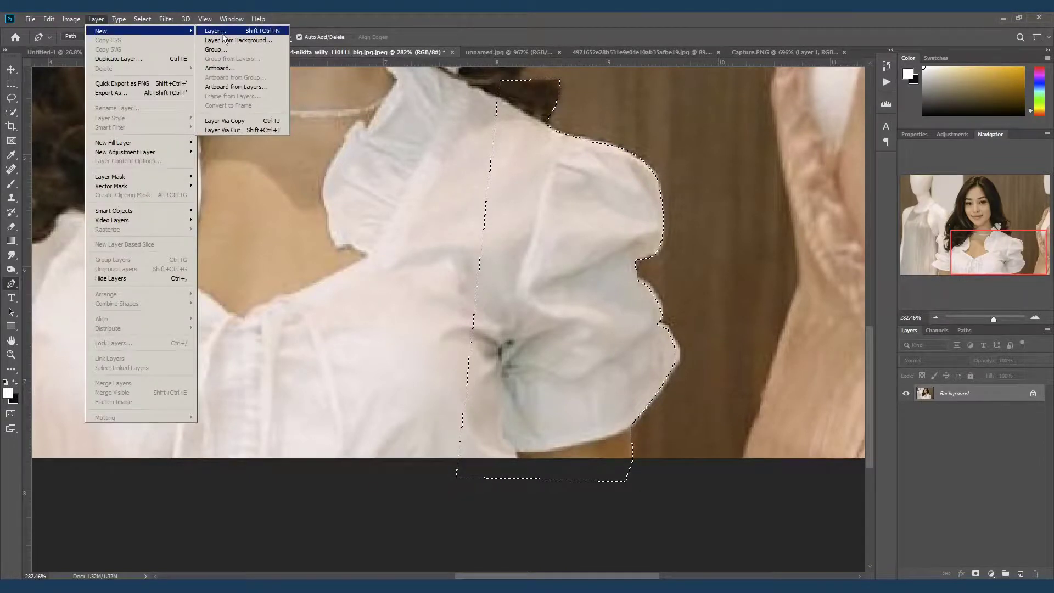
click(261, 128)
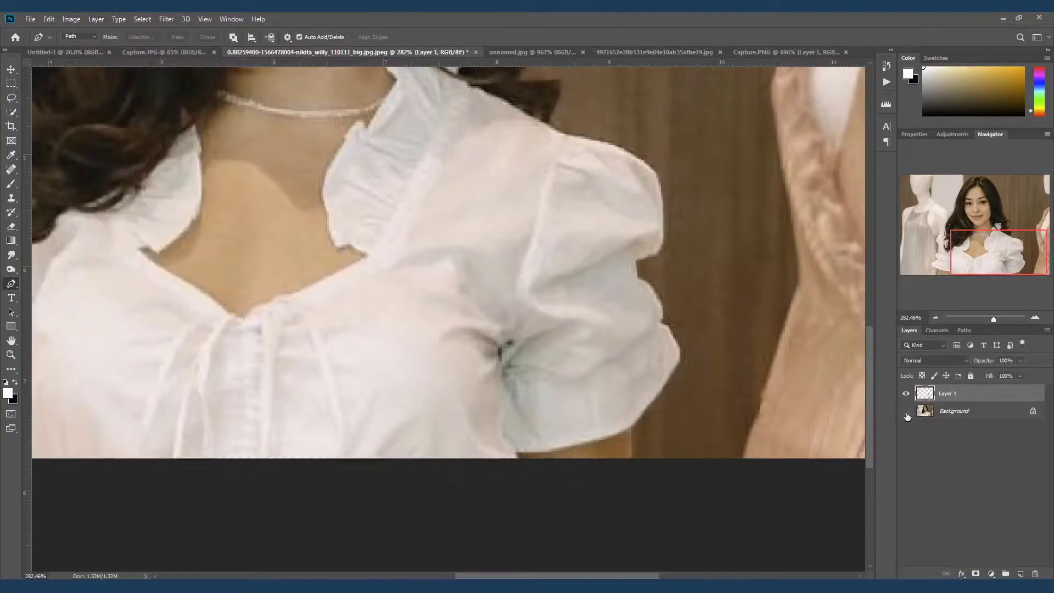
click(907, 413)
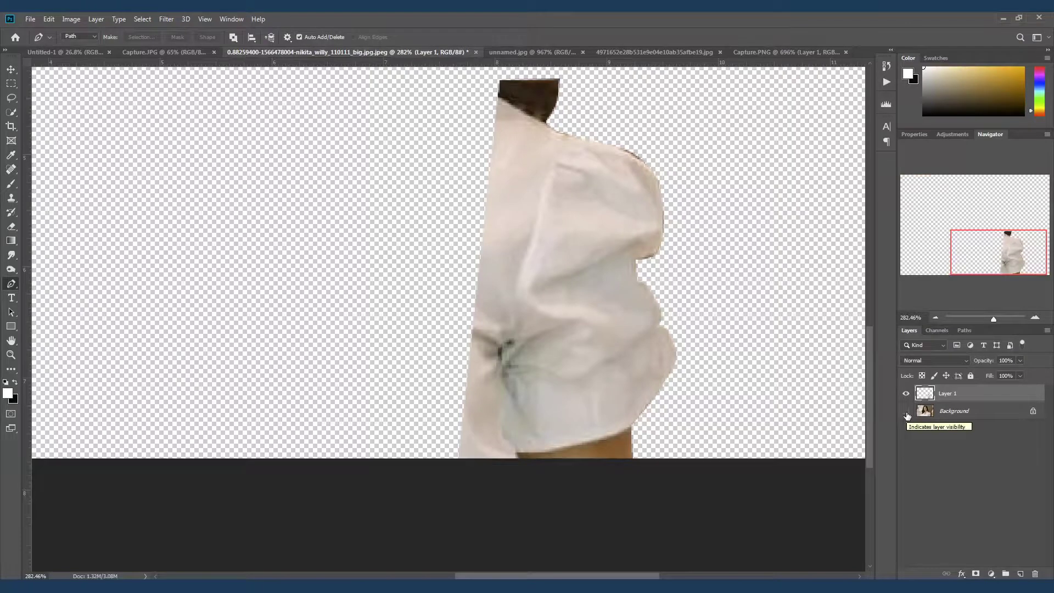
click(906, 413)
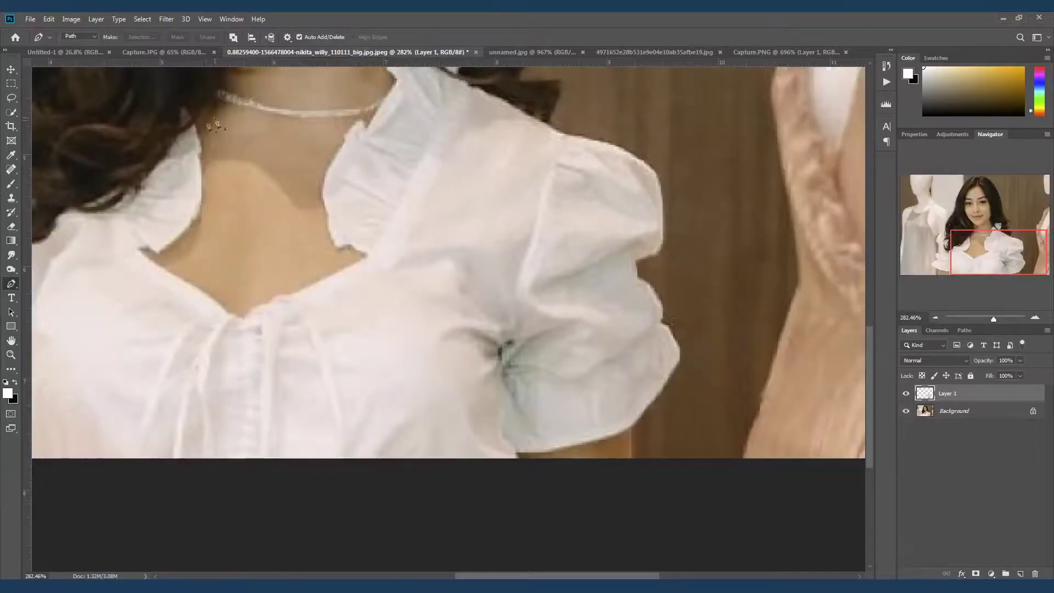
key(v)
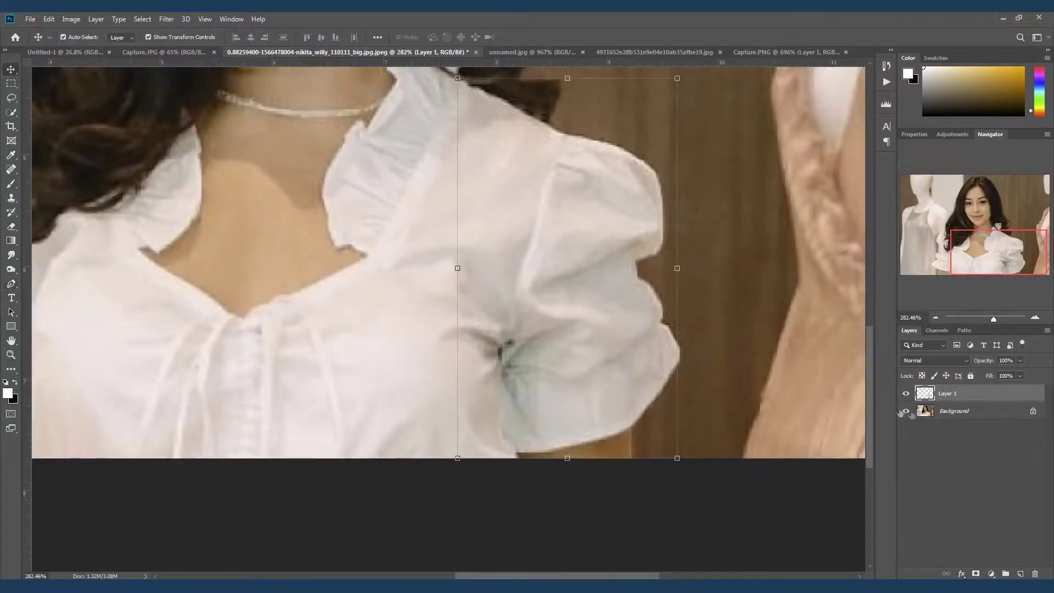
key(ctrl+z)
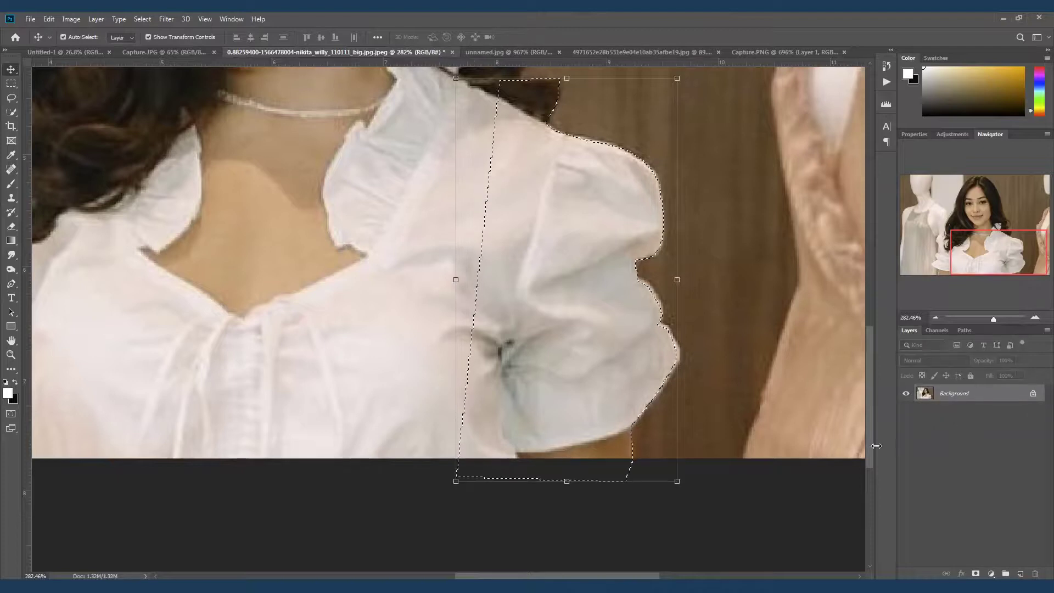